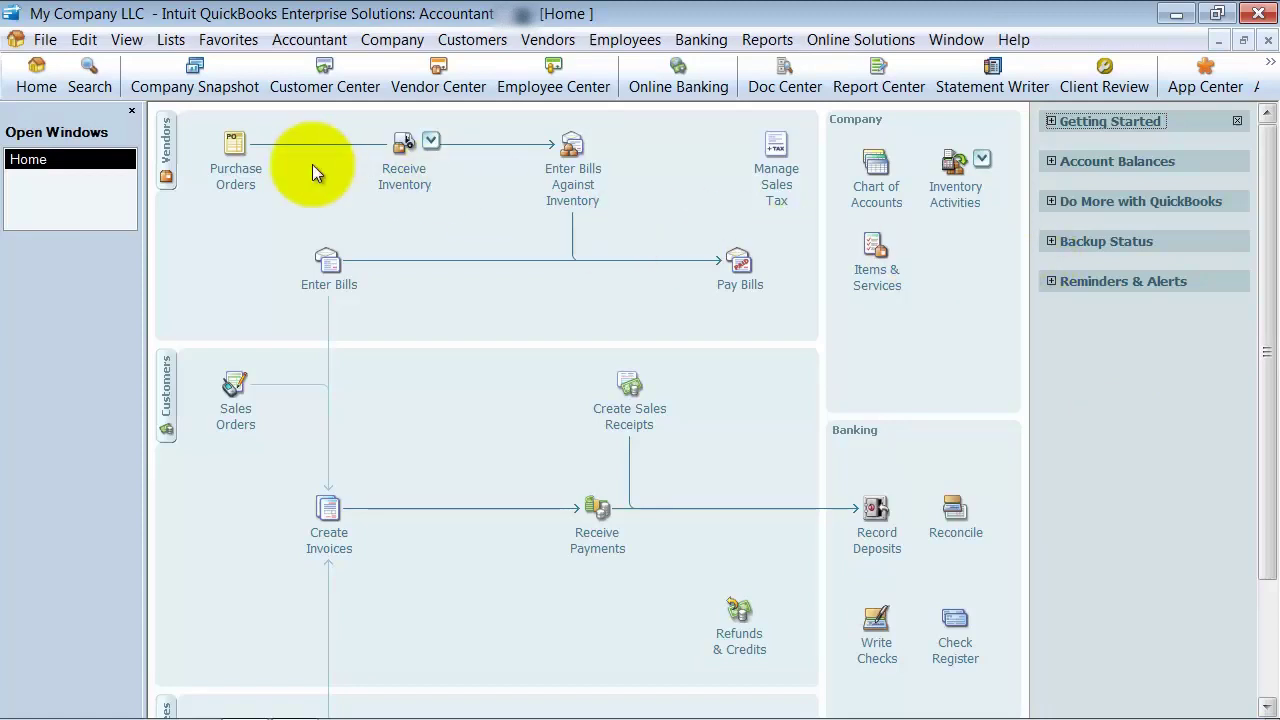
Step: Start a new purchase order and open the data layout customization for its Custom Purchase Order template
{"action": "left_click", "coordinate": [236, 182]}
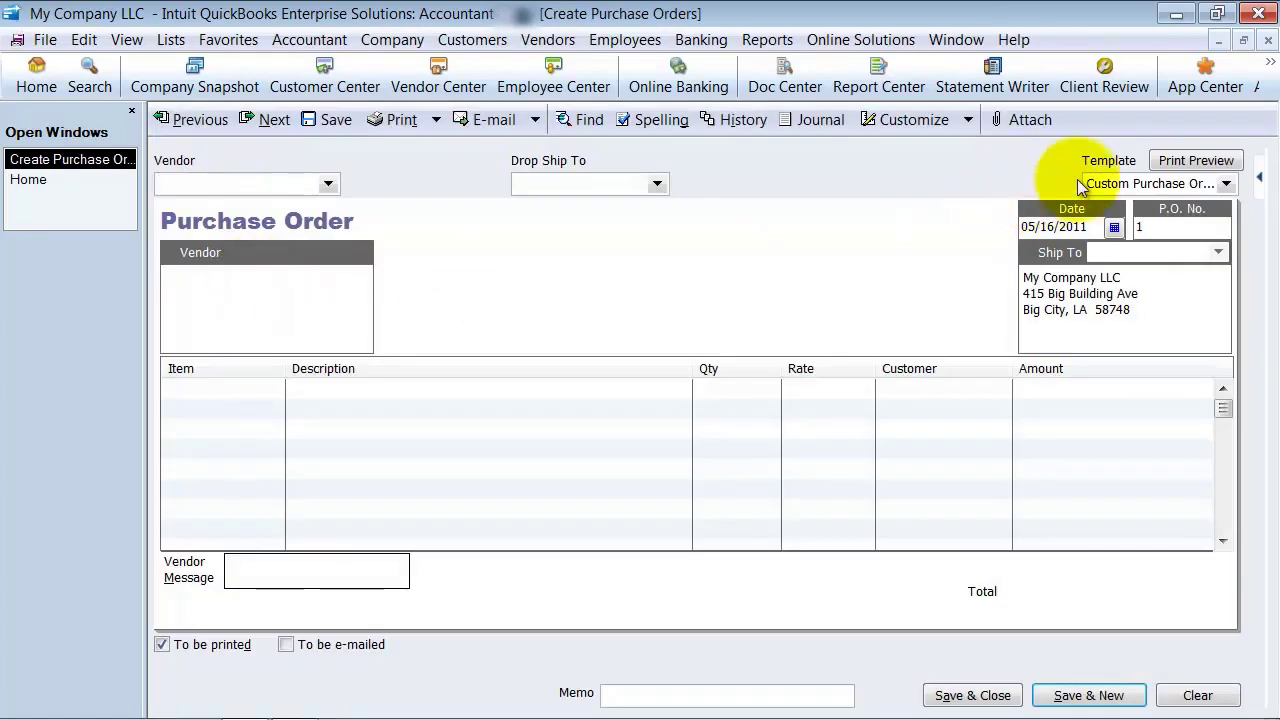
{"action": "left_click", "coordinate": [1097, 185]}
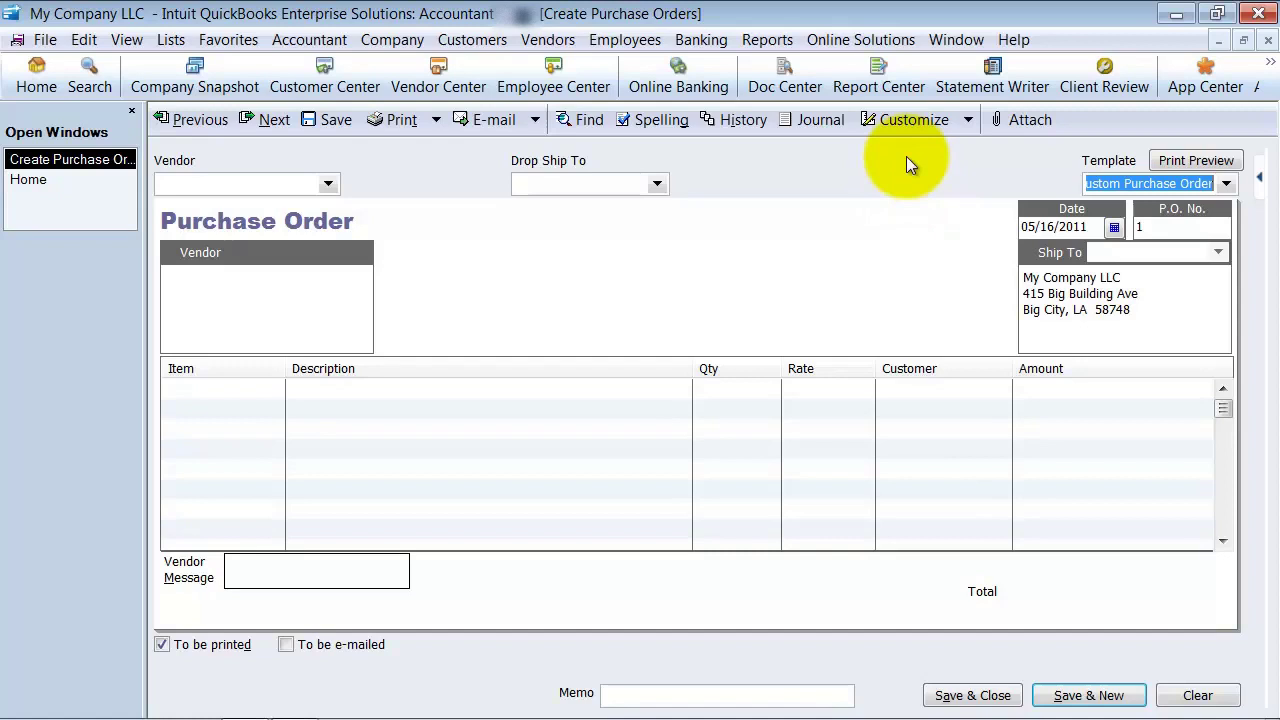
{"action": "left_click", "coordinate": [917, 128]}
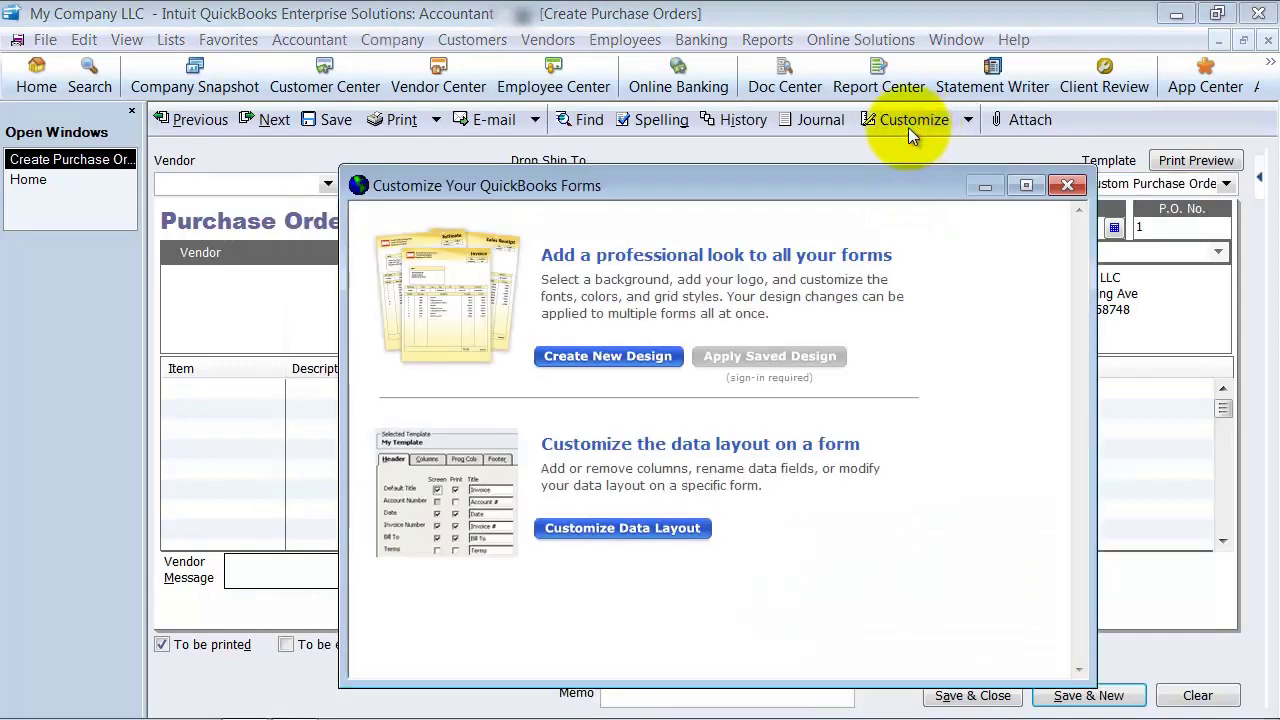
{"action": "left_click", "coordinate": [664, 531]}
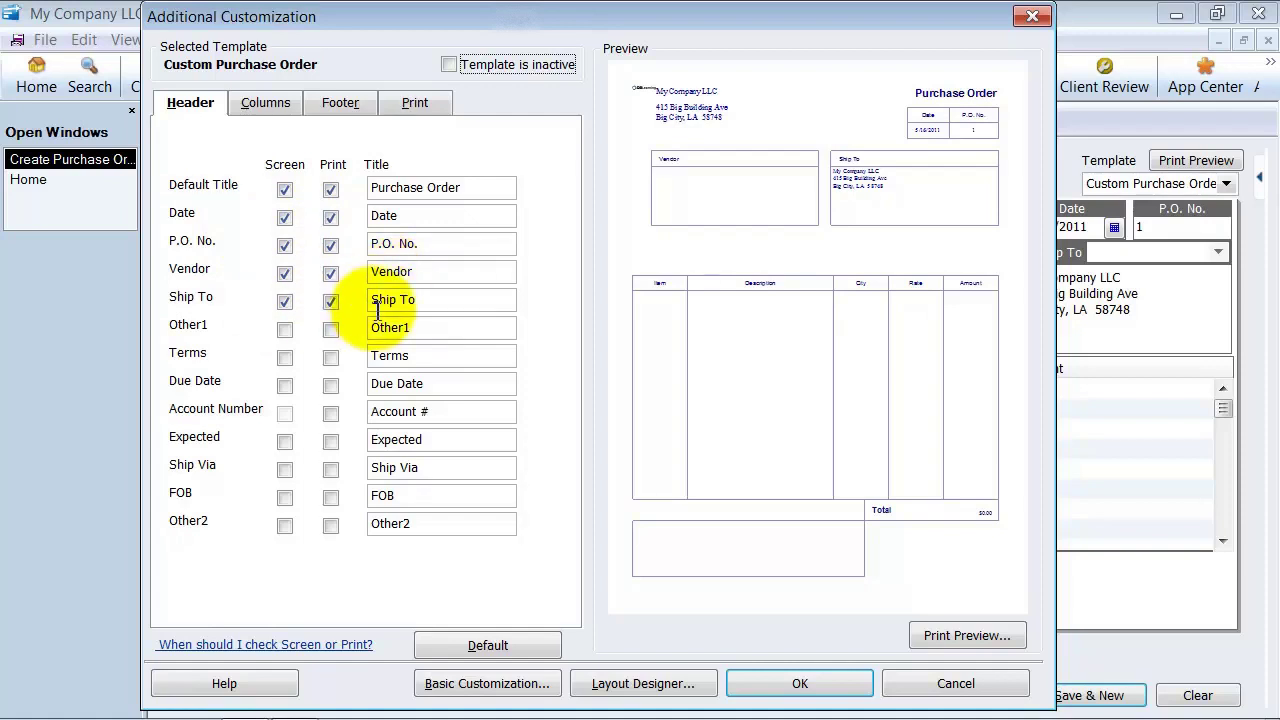
Step: Include the Expected and Ship Via header fields both on screen and in print
{"action": "double_click", "coordinate": [460, 326]}
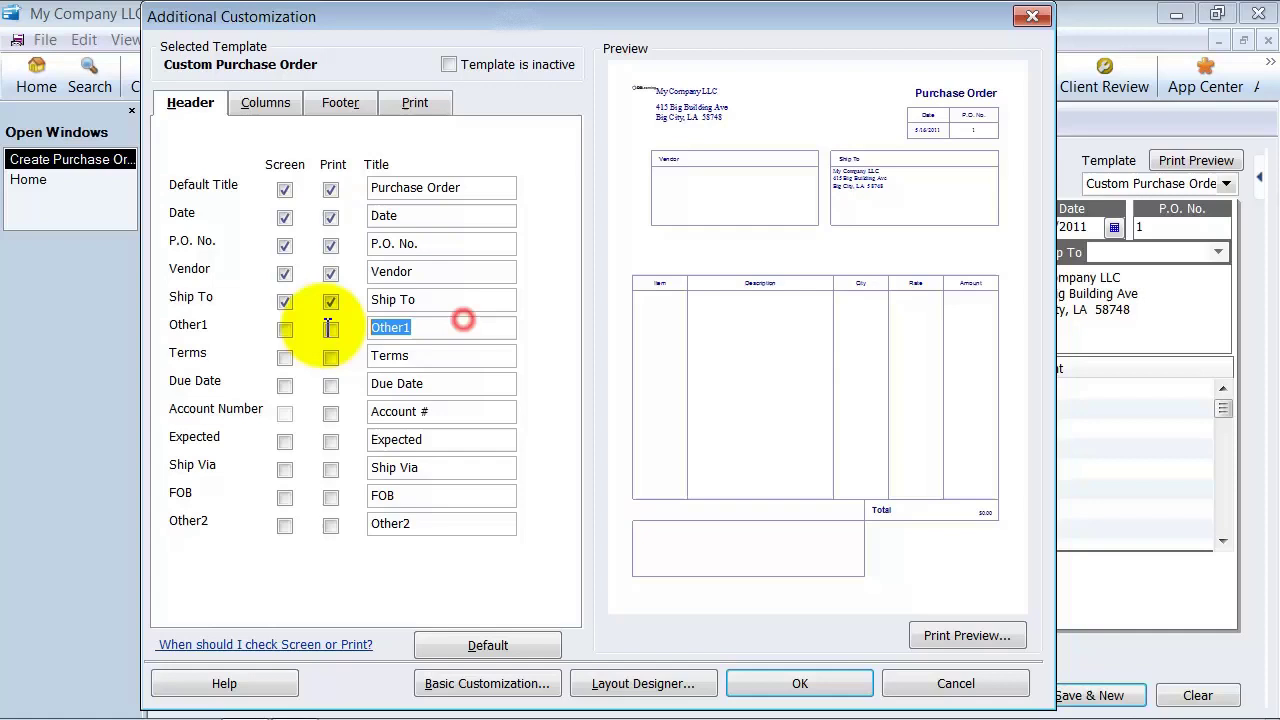
{"action": "double_click", "coordinate": [435, 522]}
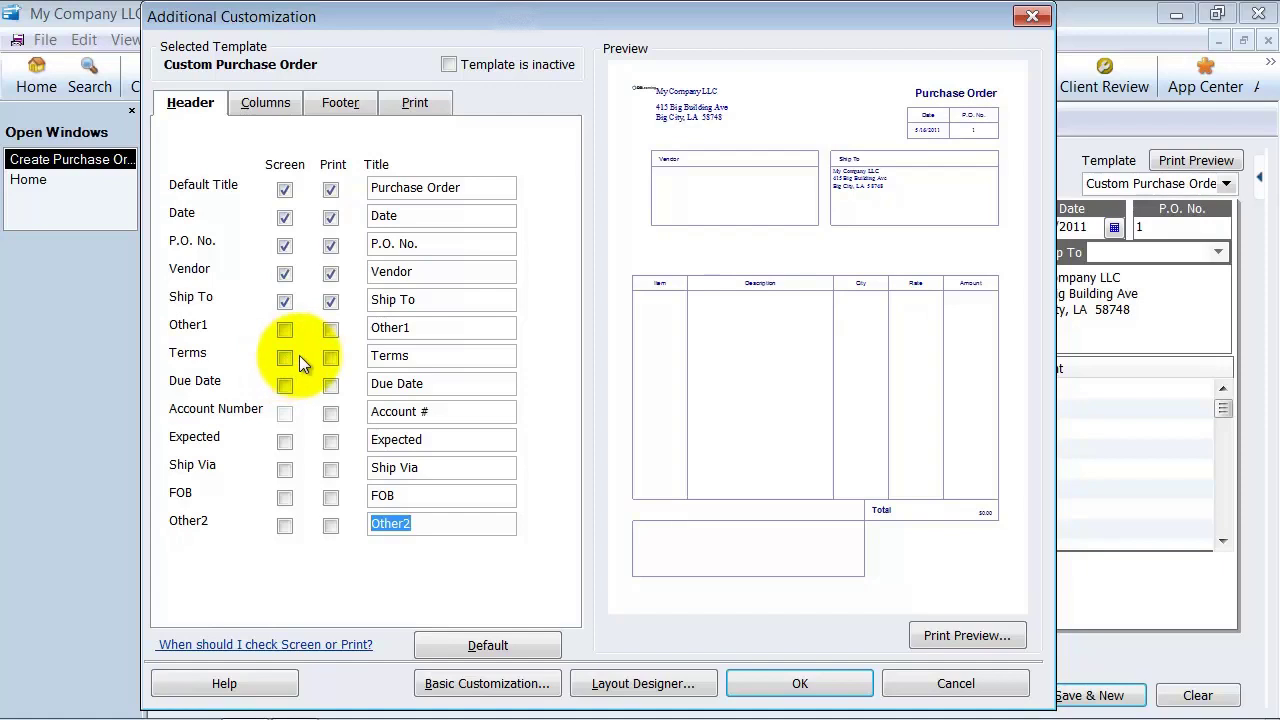
{"action": "left_click", "coordinate": [286, 441]}
{"action": "left_click", "coordinate": [336, 441]}
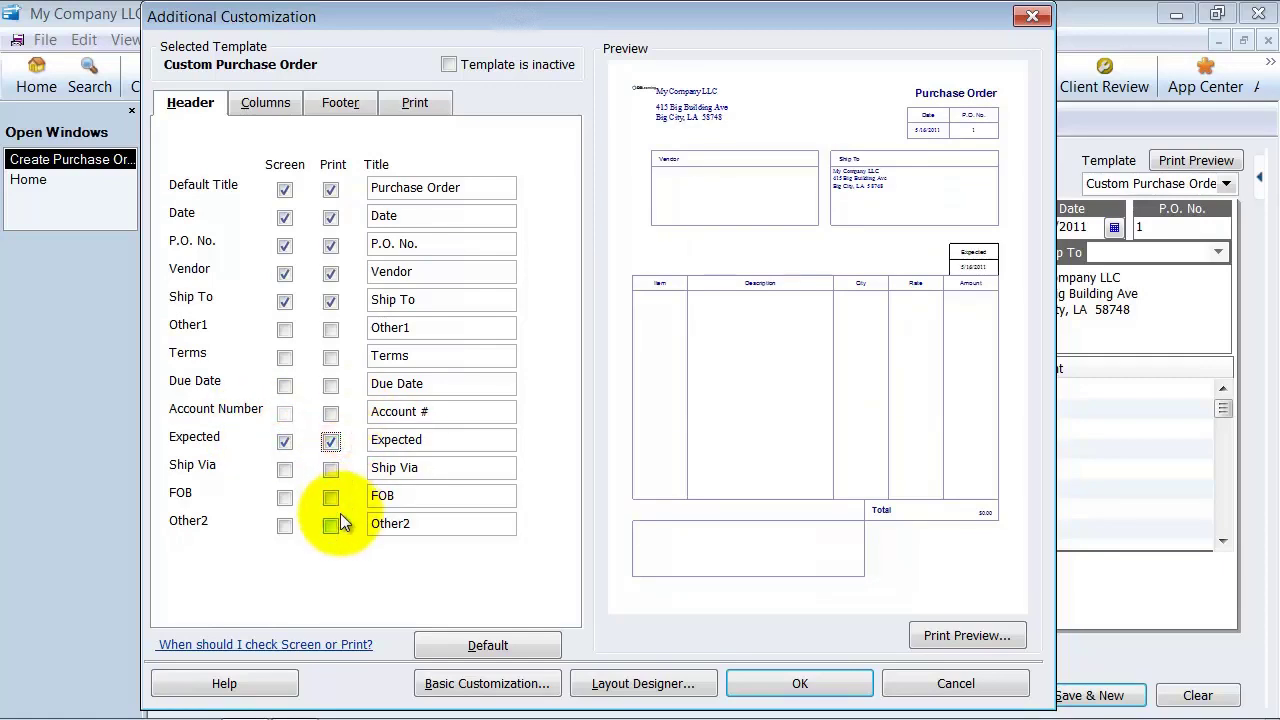
{"action": "left_click", "coordinate": [285, 469]}
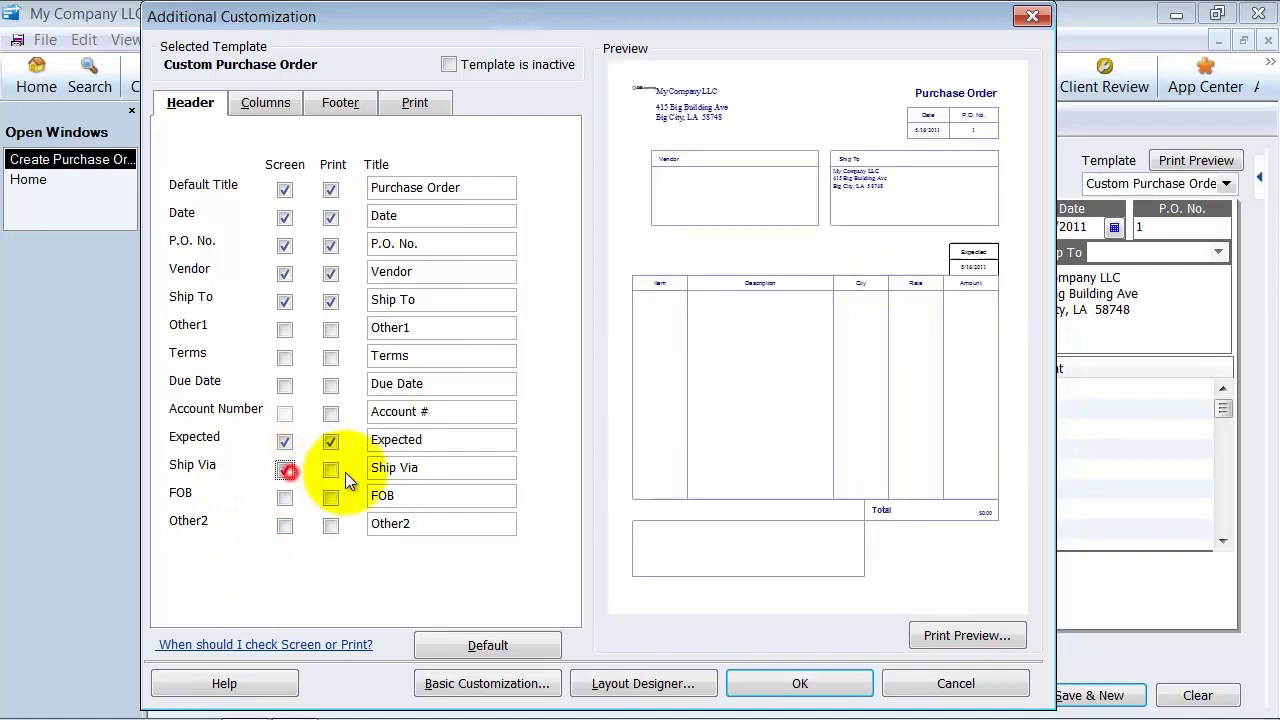
{"action": "left_click", "coordinate": [331, 469]}
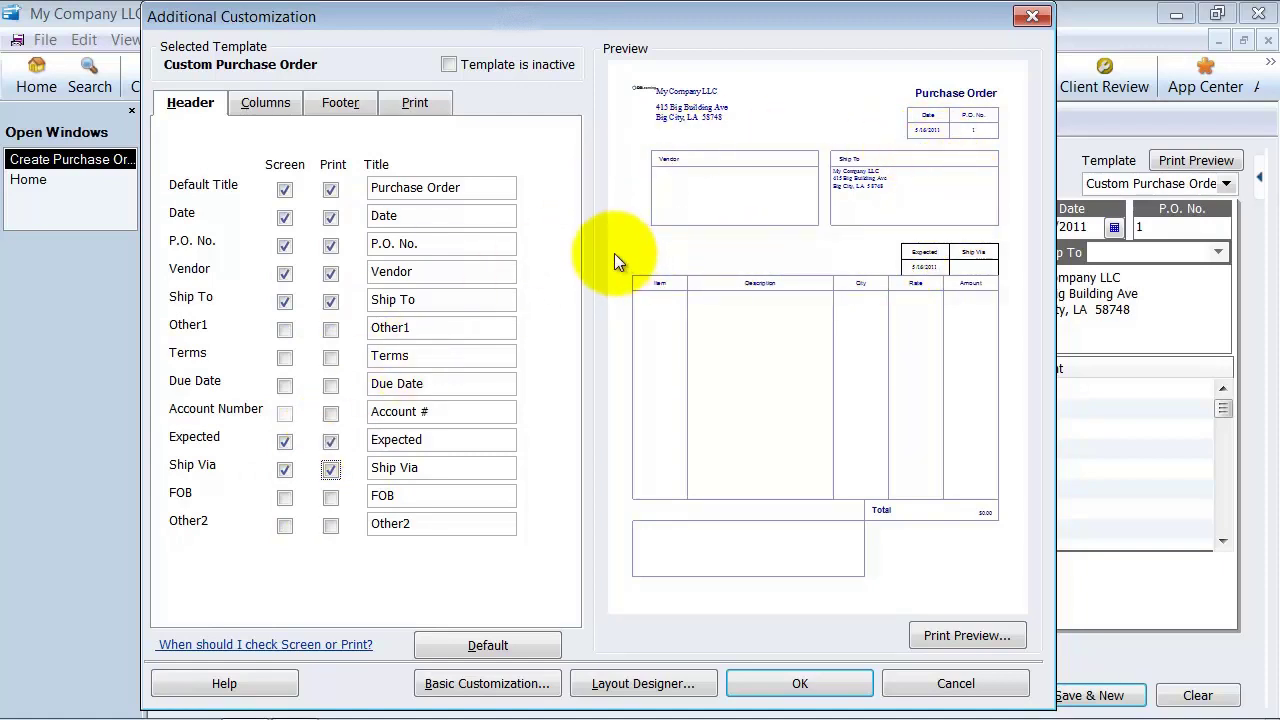
Step: Add the Man. Part Num column to the printed purchase order only, leaving it off the on-screen form
{"action": "left_click", "coordinate": [254, 103]}
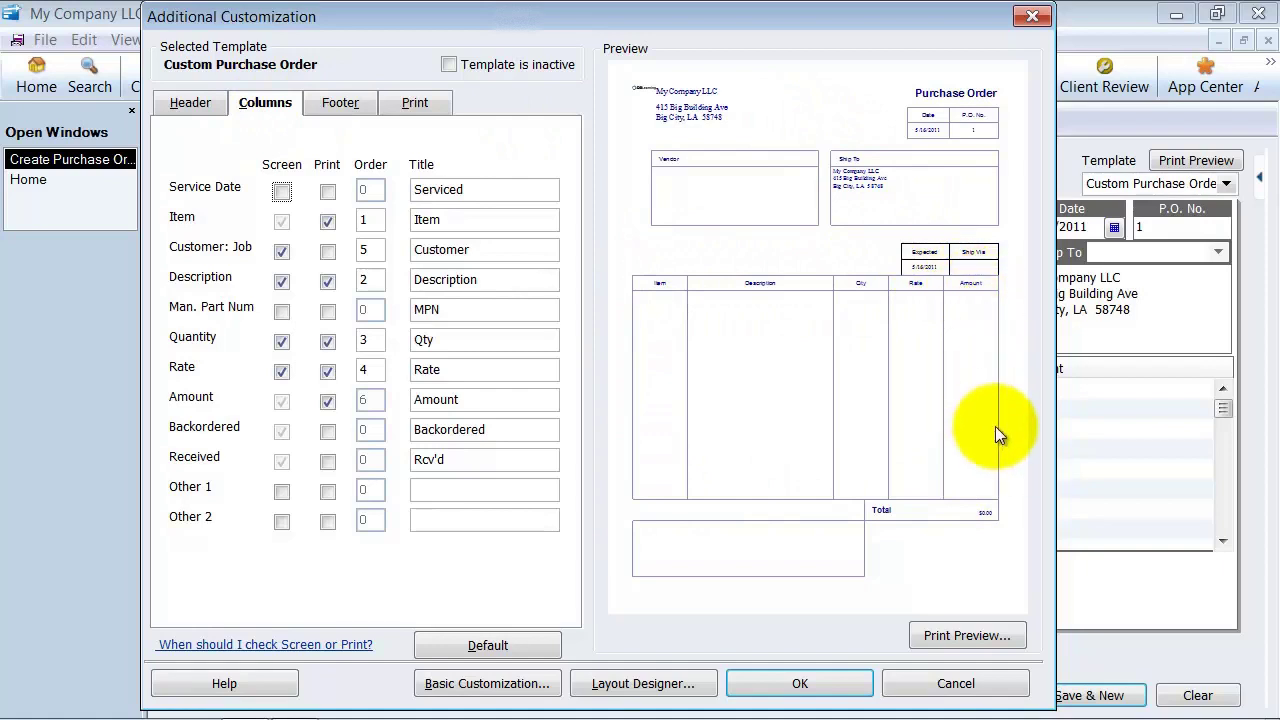
{"action": "left_click", "coordinate": [995, 467]}
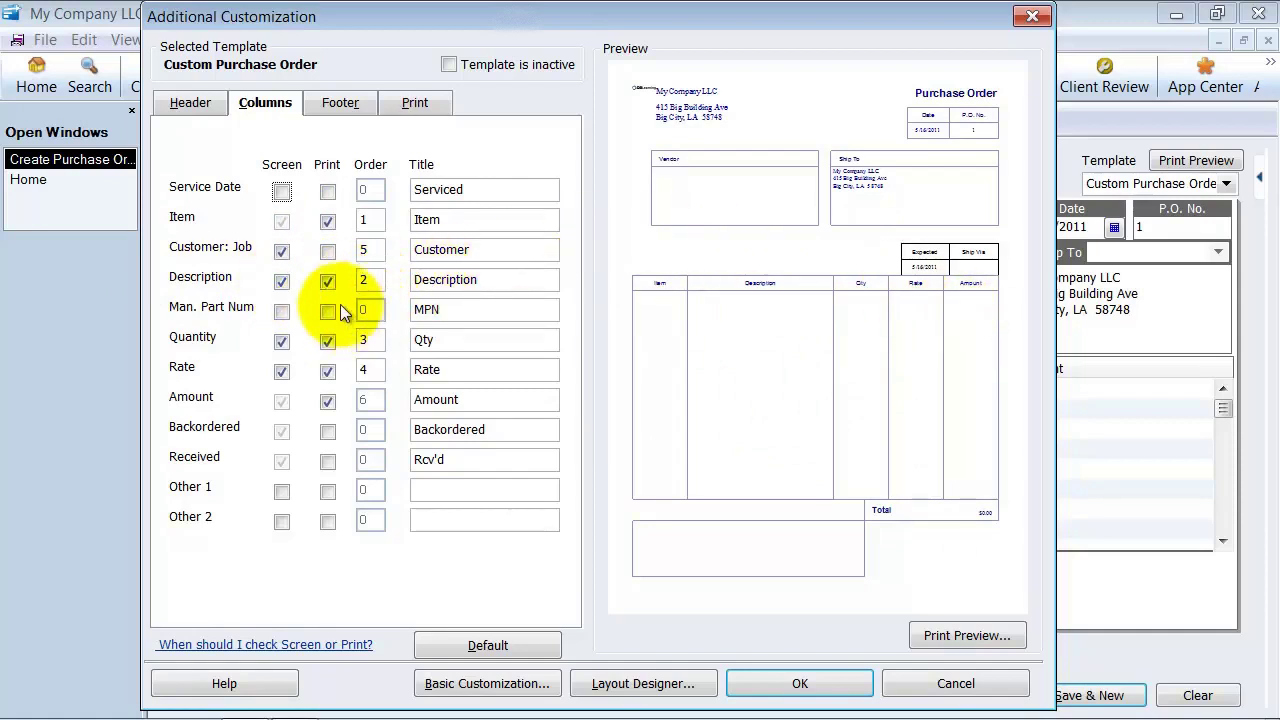
{"action": "left_click", "coordinate": [284, 308]}
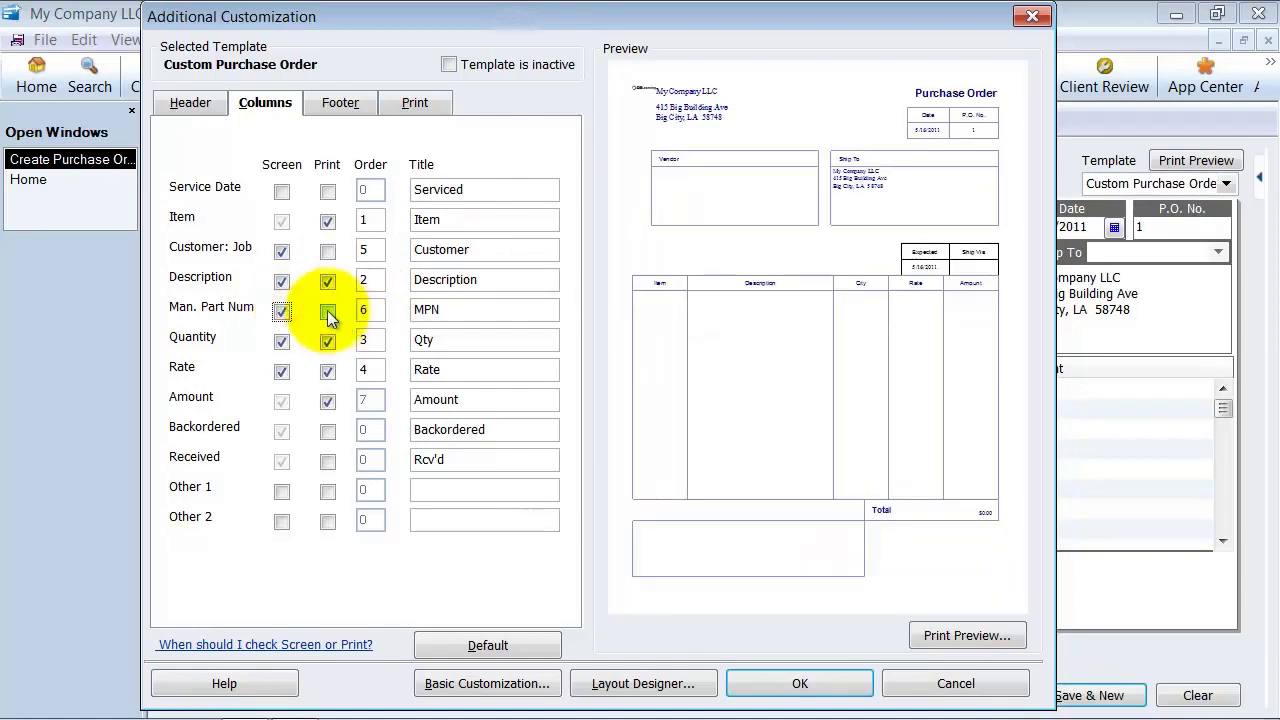
{"action": "left_click", "coordinate": [327, 311]}
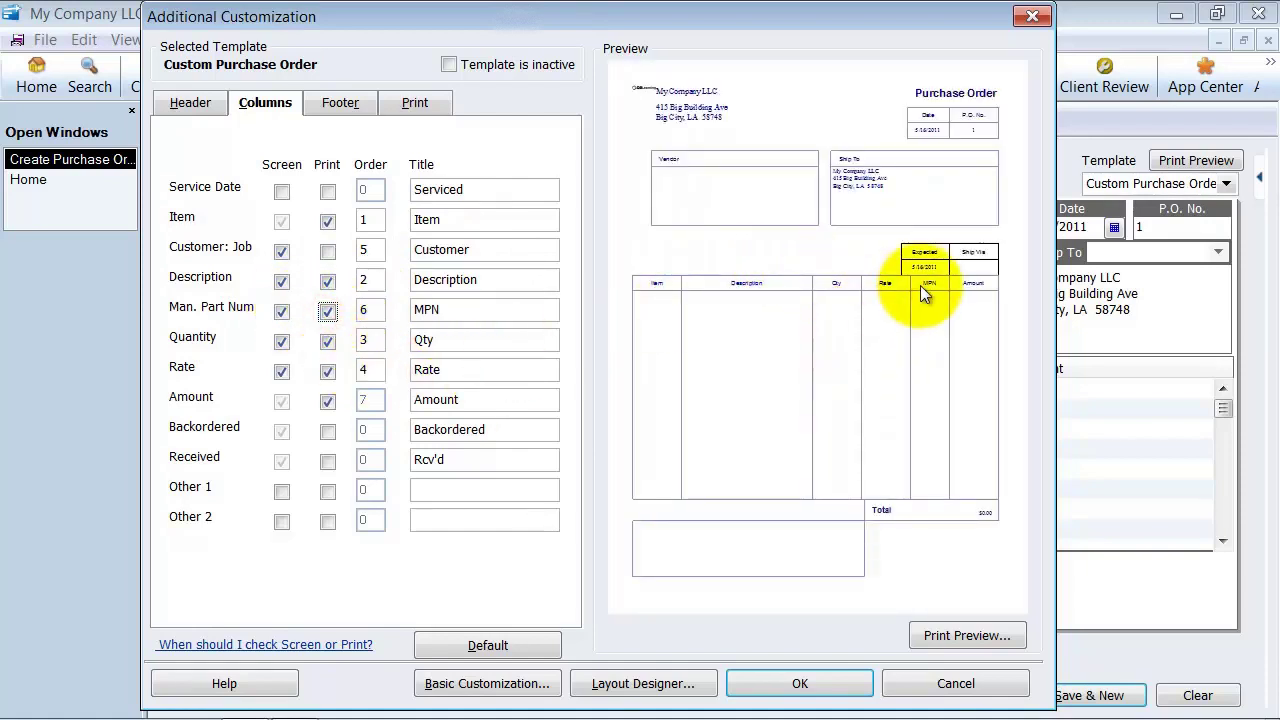
{"action": "left_click", "coordinate": [284, 310]}
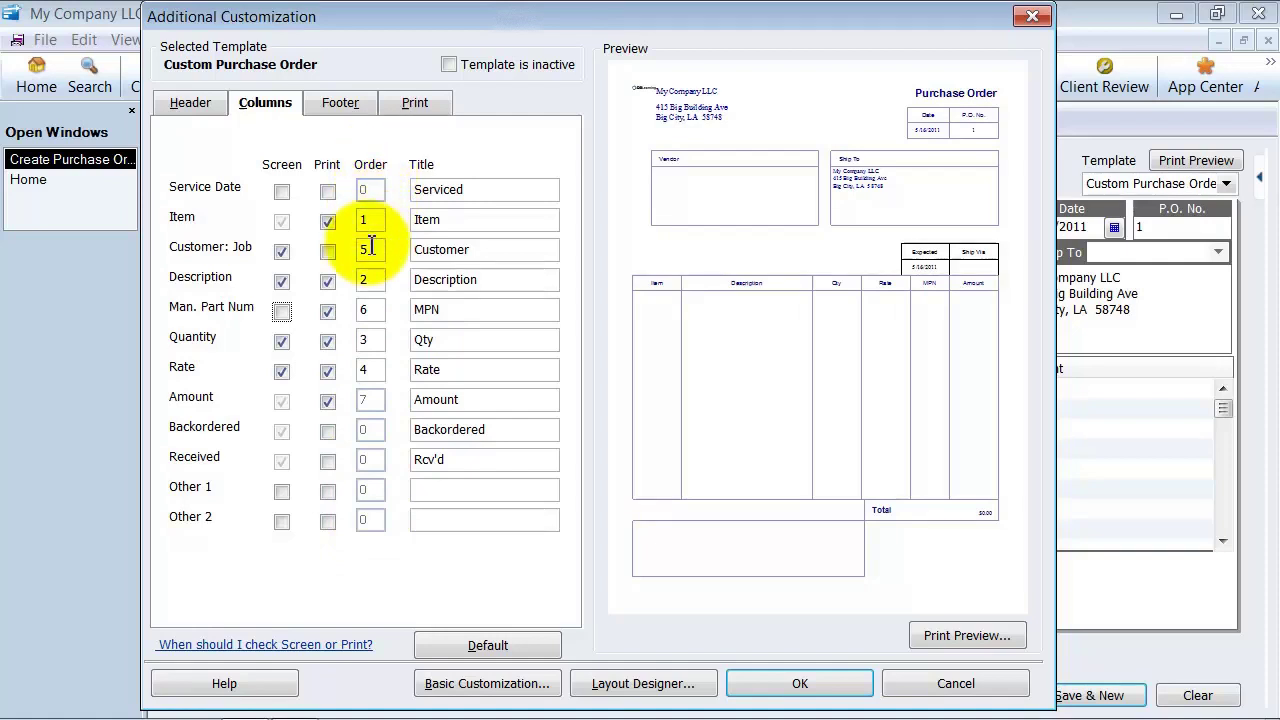
Step: Set the Man. Part Num column's order to 1 and continue past the overlapping fields warning
{"action": "double_click", "coordinate": [362, 310]}
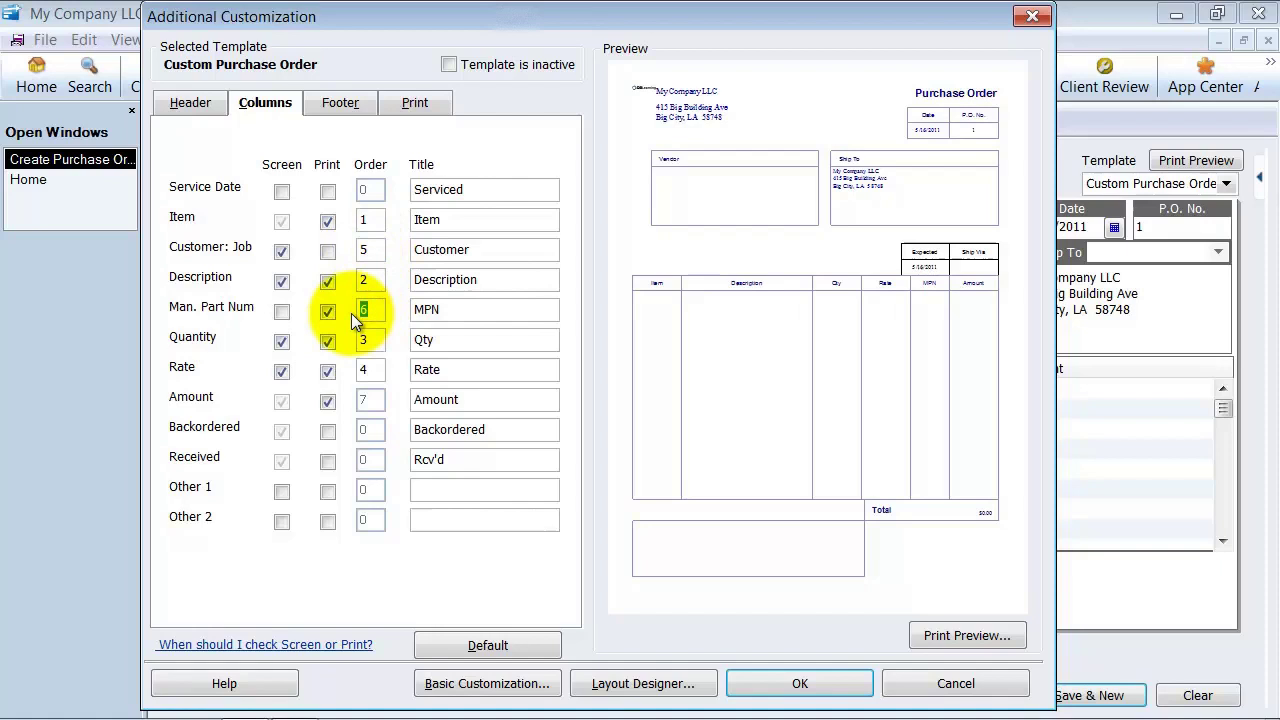
{"action": "type", "text": "1"}
{"action": "left_click", "coordinate": [371, 351]}
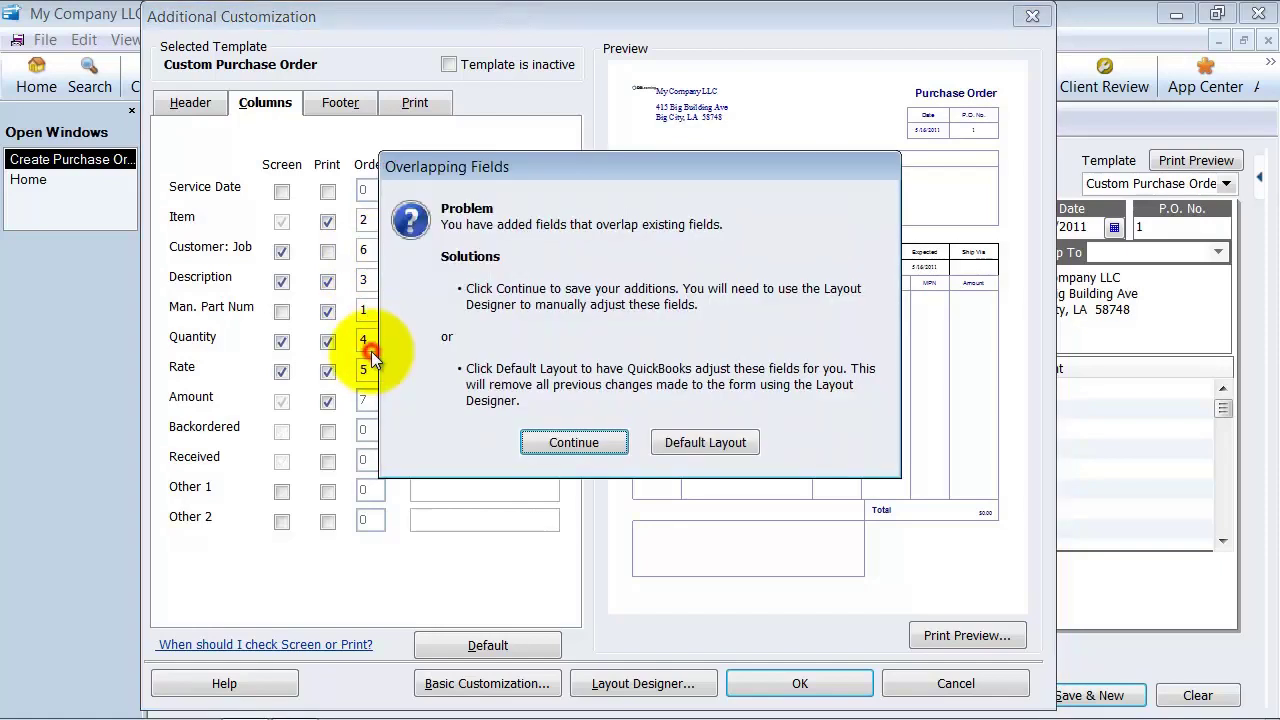
{"action": "left_click", "coordinate": [552, 442]}
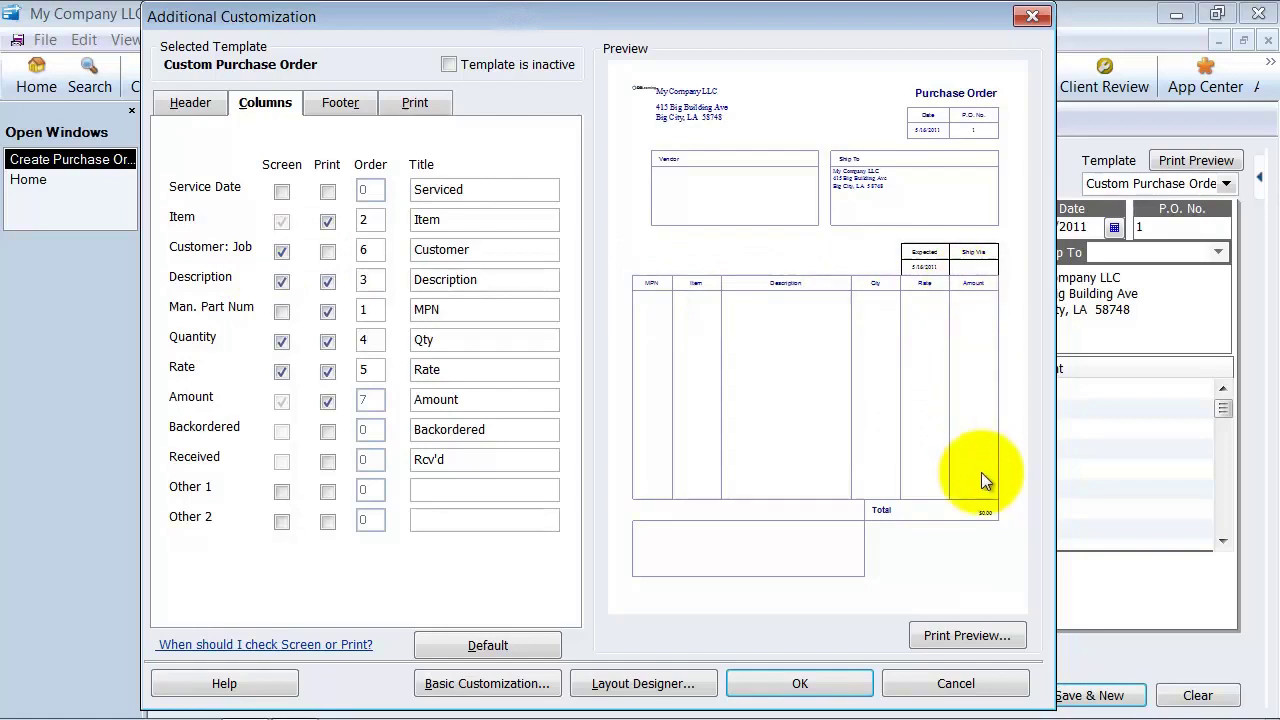
Step: Set the column order to 4 for Rate and 5 for Quantity
{"action": "type", "text": "4"}
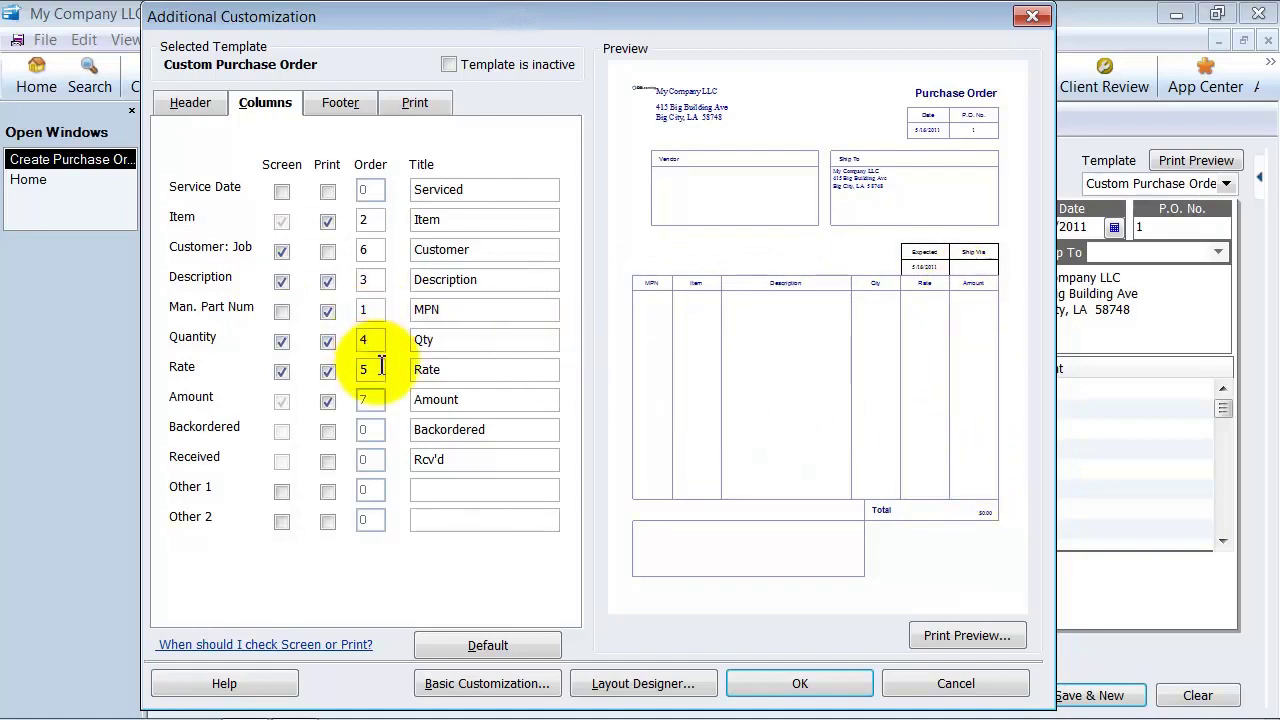
{"action": "double_click", "coordinate": [372, 368]}
{"action": "type", "text": "4"}
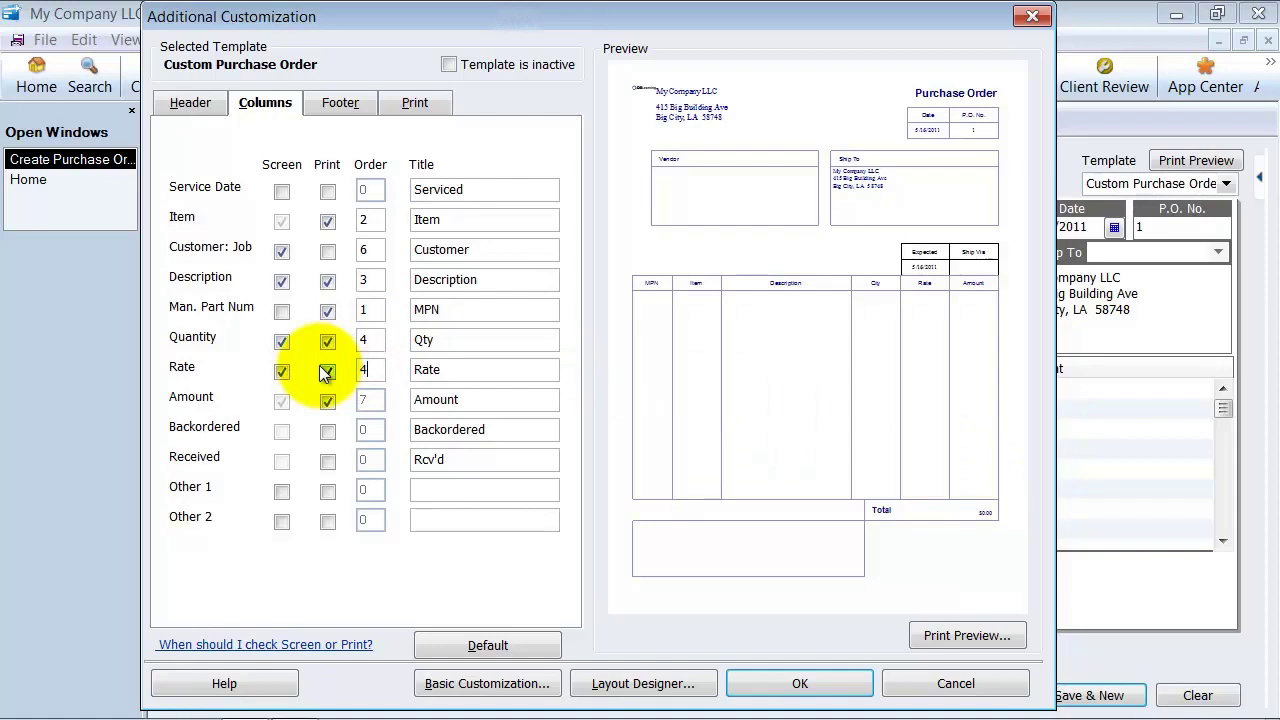
{"action": "double_click", "coordinate": [370, 340]}
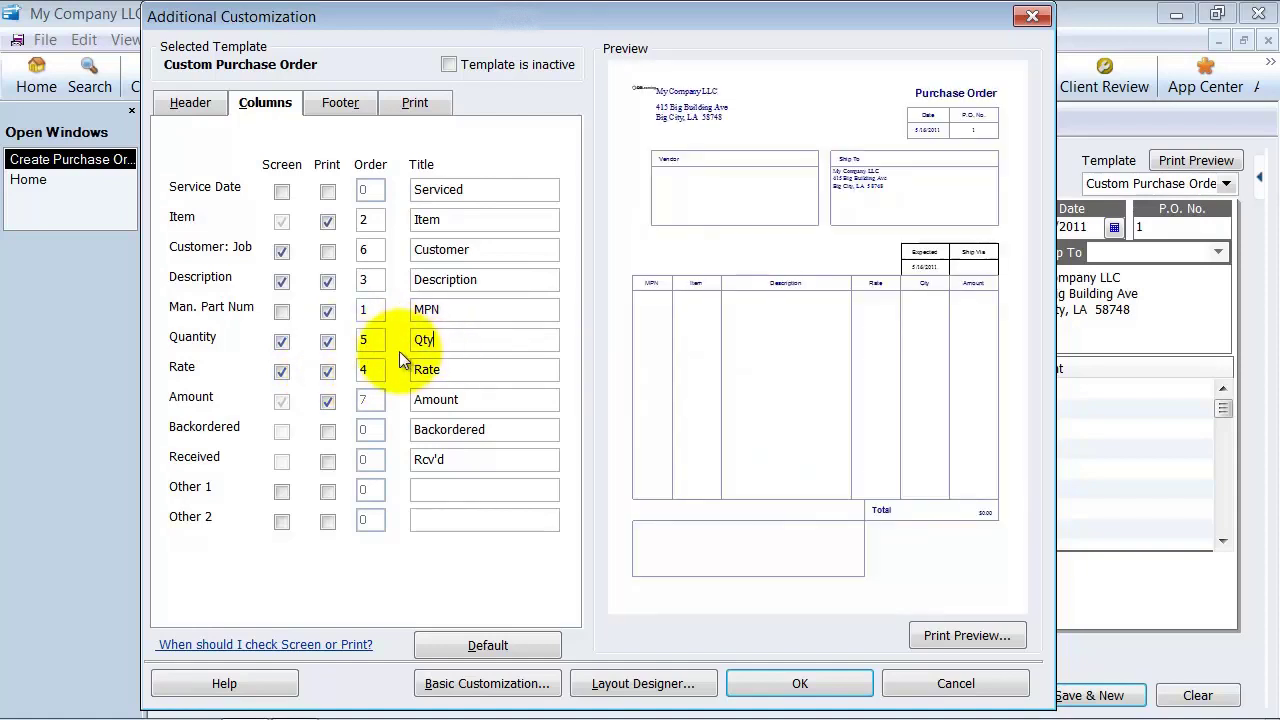
{"action": "type", "text": "5"}
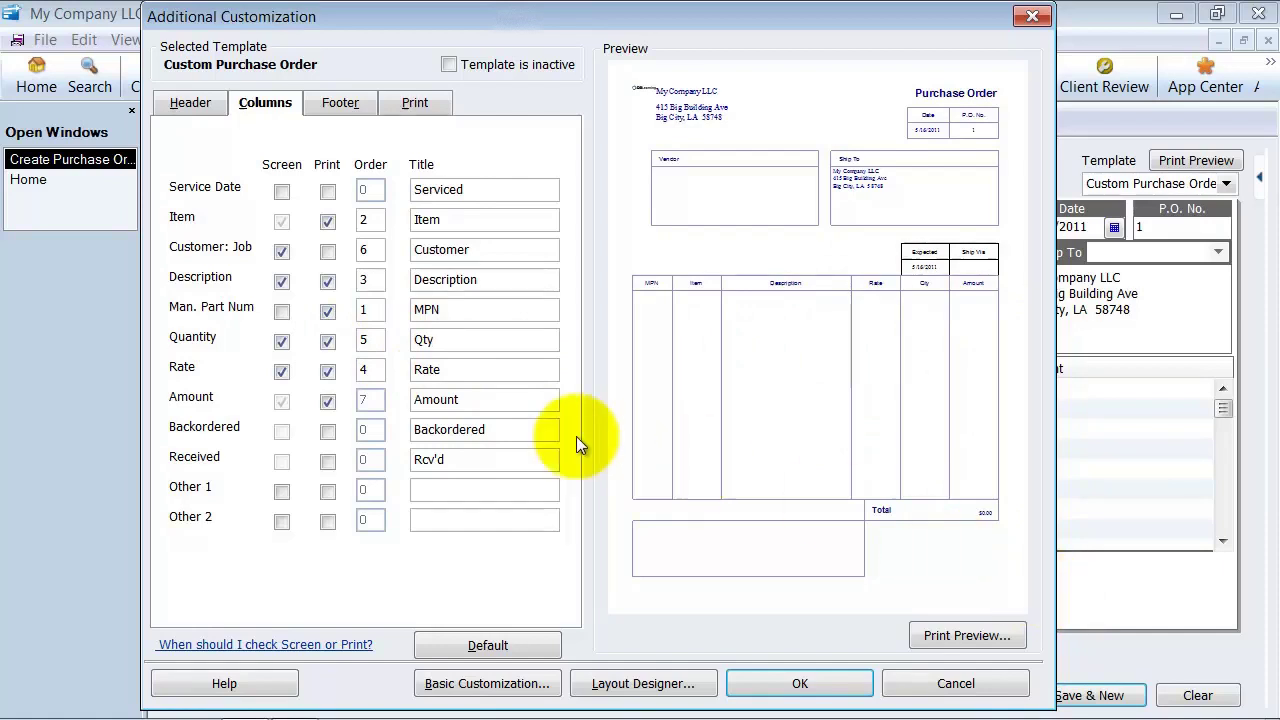
Step: Try removing the Total from the printed footer, restore it, and place the cursor in the long text disclaimer
{"action": "left_click", "coordinate": [337, 102]}
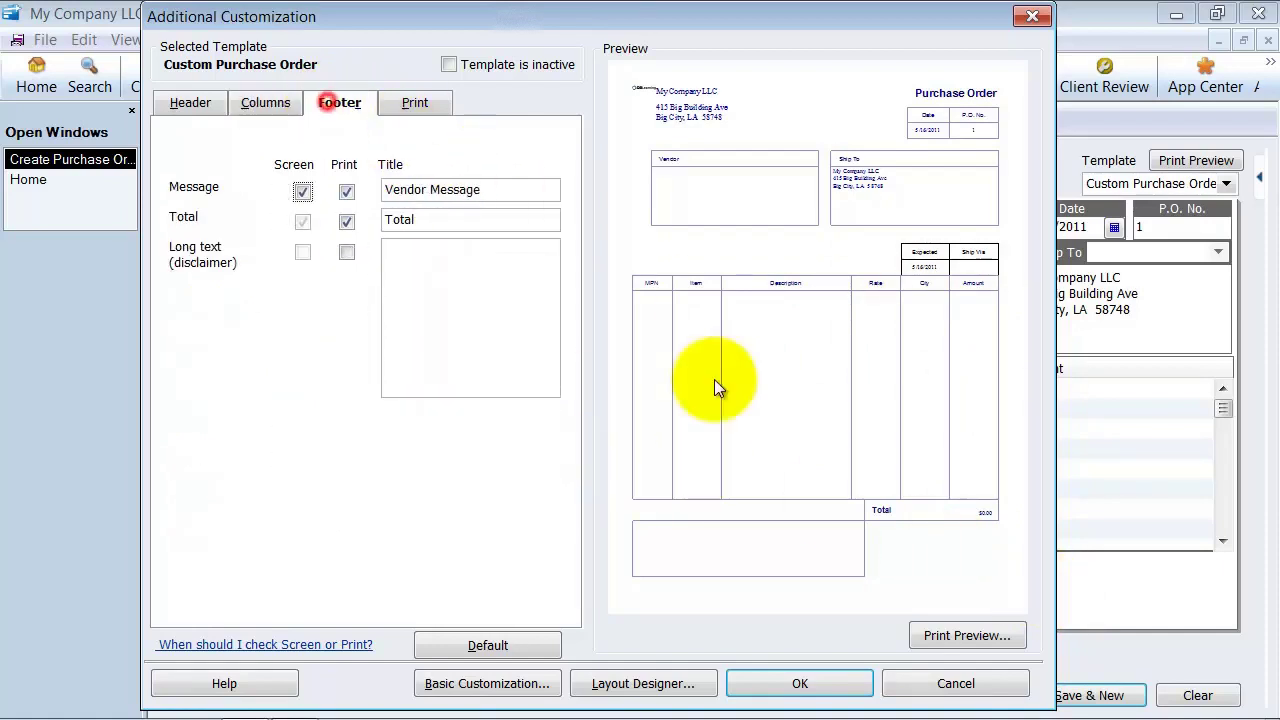
{"action": "left_click", "coordinate": [346, 221]}
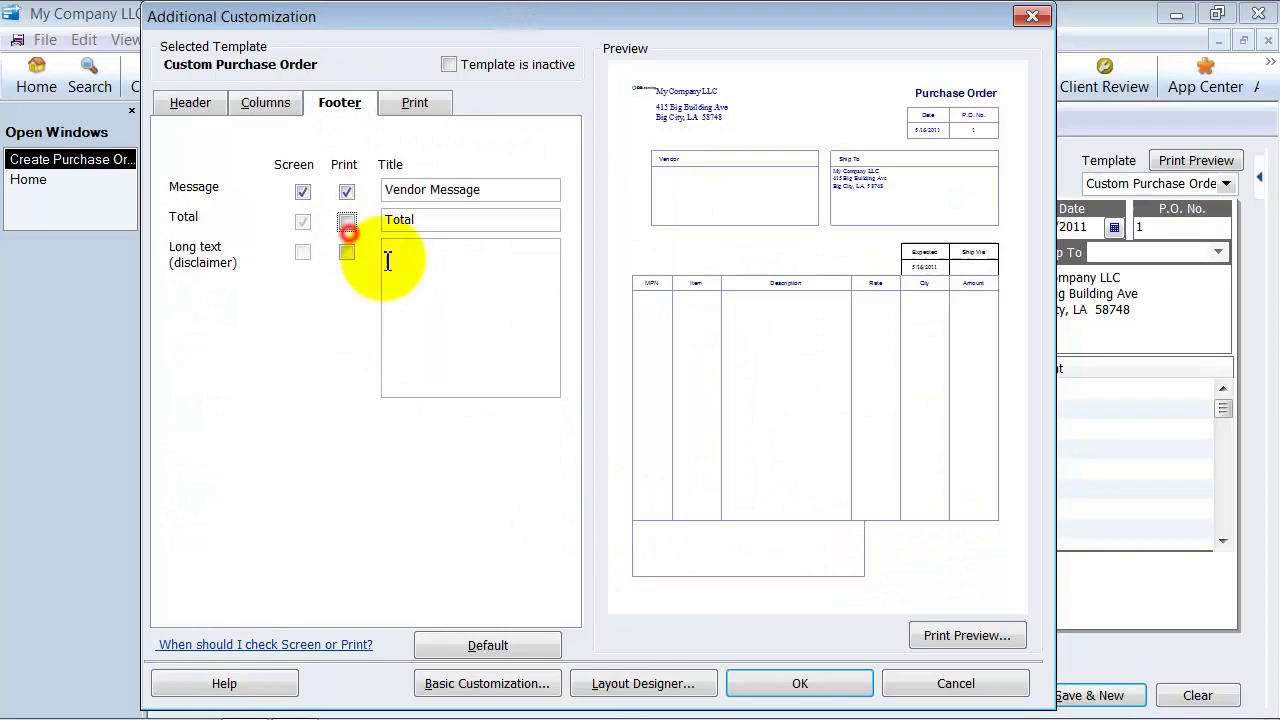
{"action": "left_click", "coordinate": [346, 221]}
{"action": "left_click", "coordinate": [506, 254]}
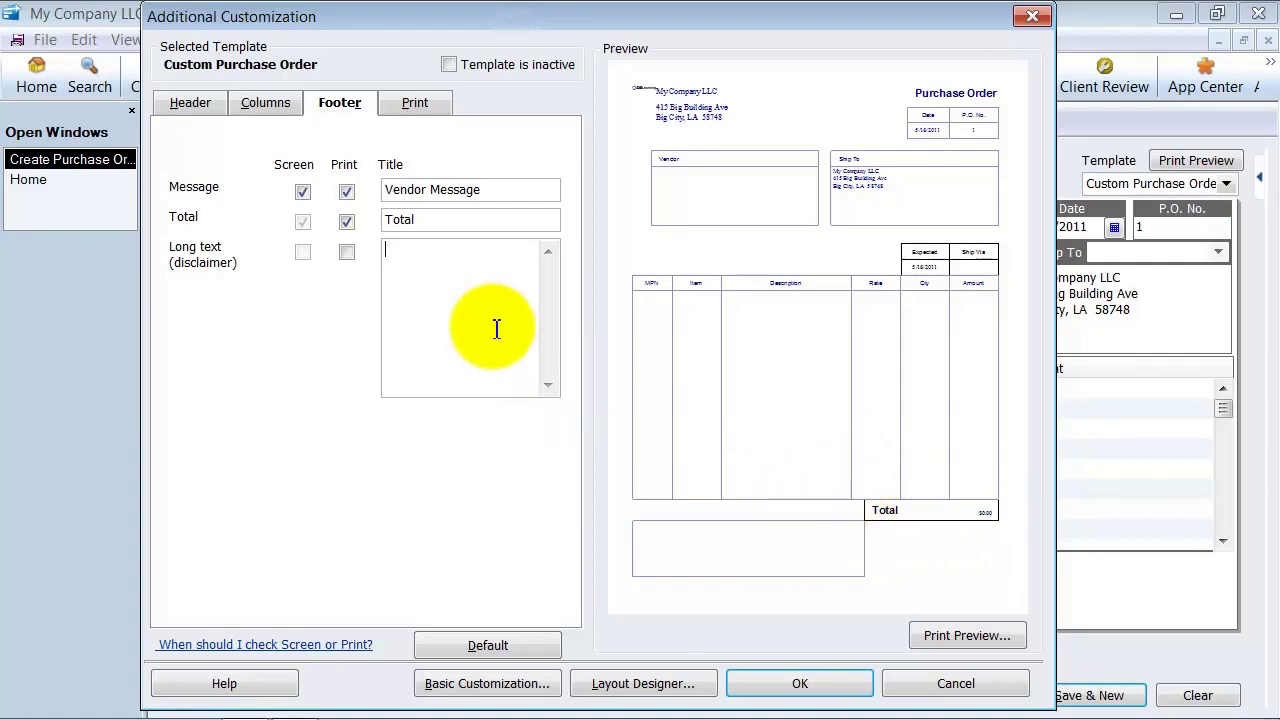
Step: Use specified printer settings for this purchase order with Landscape orientation
{"action": "left_click", "coordinate": [406, 108]}
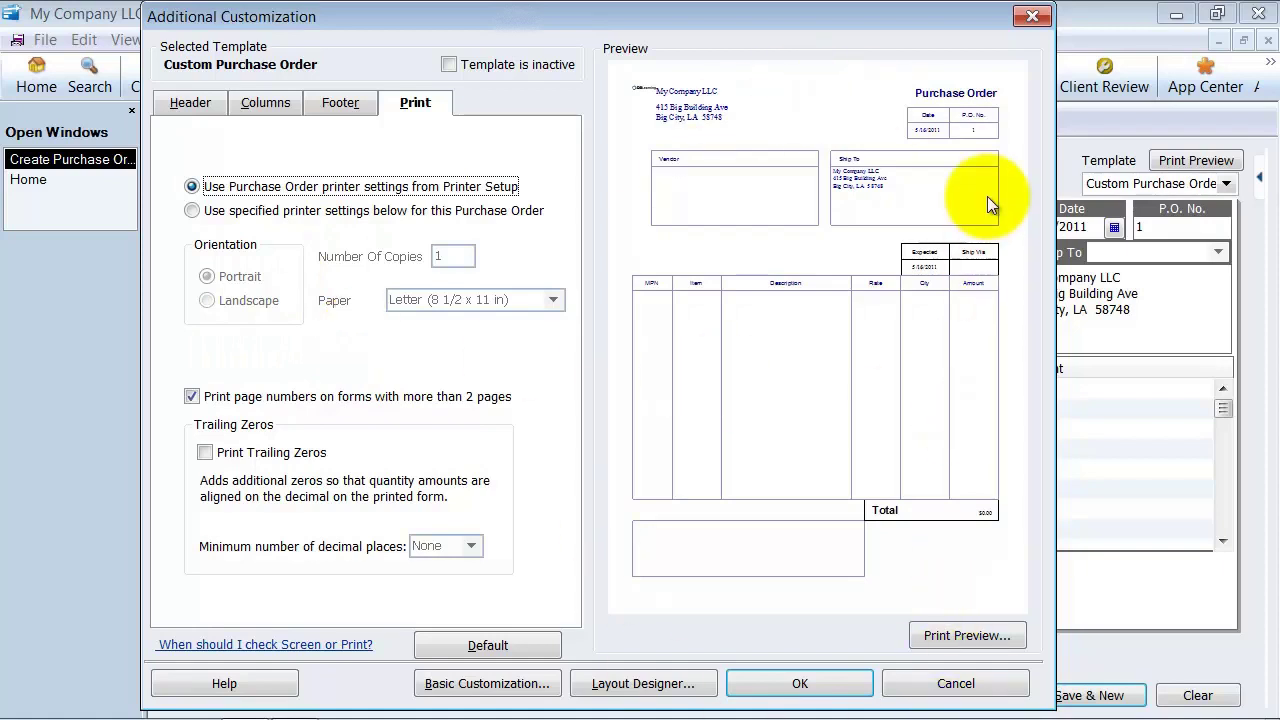
{"action": "left_click", "coordinate": [192, 210]}
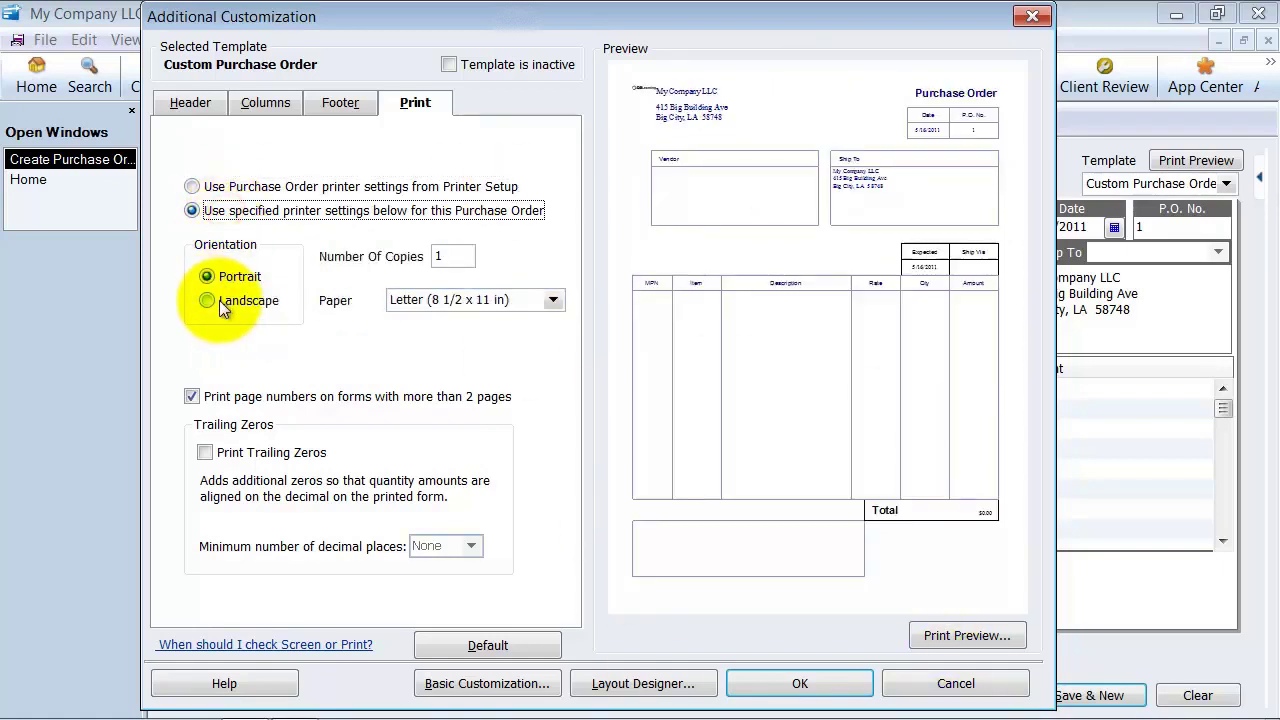
{"action": "left_click", "coordinate": [207, 300]}
{"action": "left_click", "coordinate": [510, 442]}
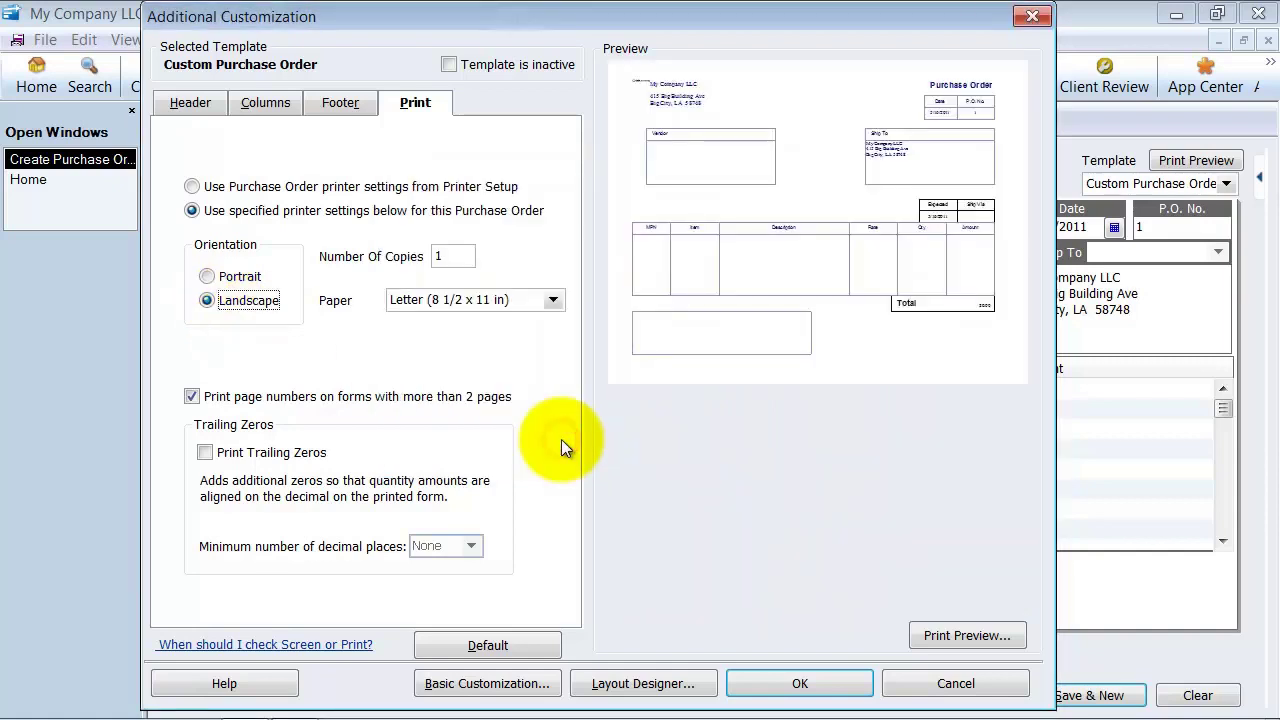